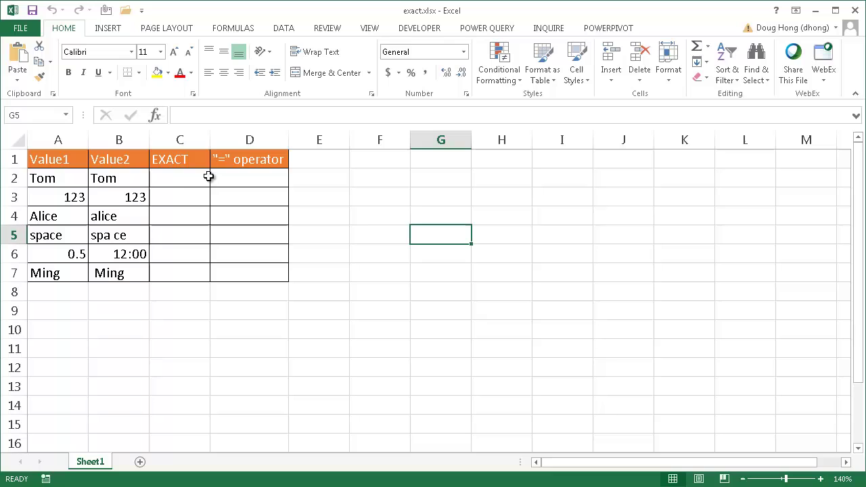
Enter =EXACT(A2,B2) in C2 so the Tom/Tom pair returns TRUE
click(178, 178)
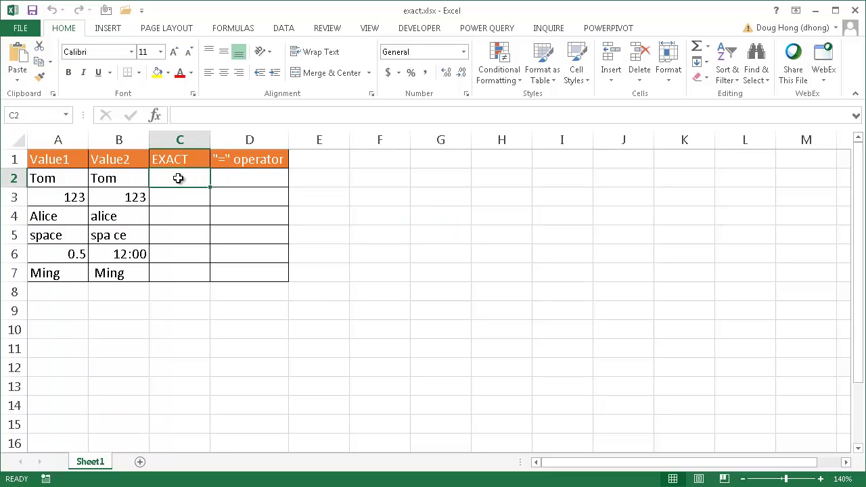
text(=exc)
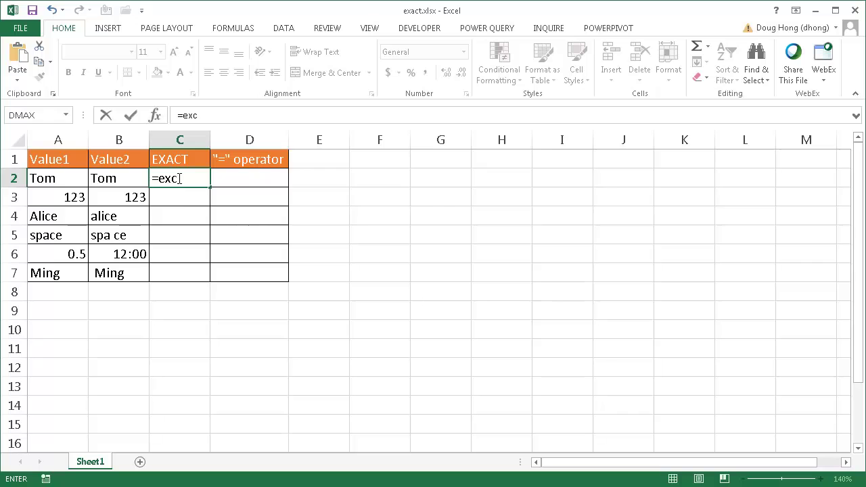
key(BackSpace)
text(ac)
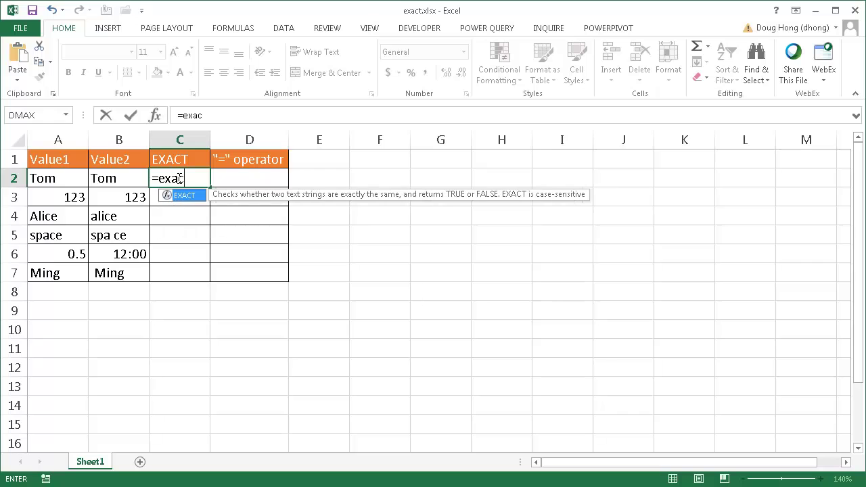
key(Tab)
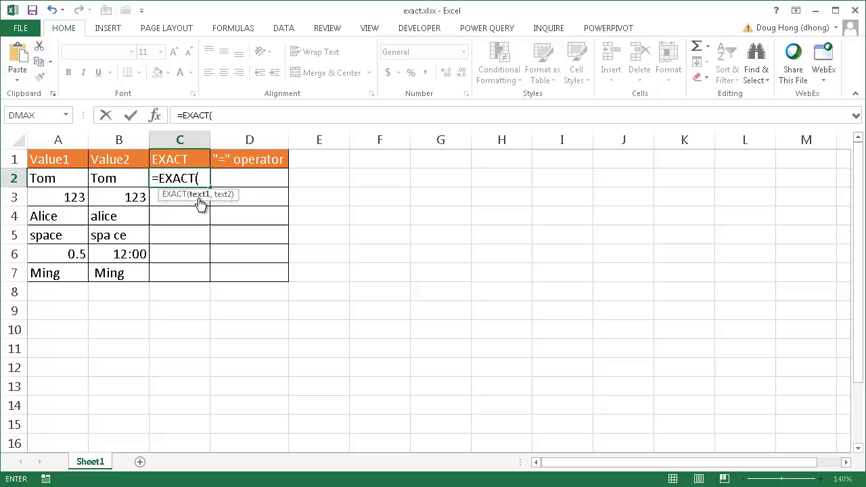
click(71, 178)
text(,)
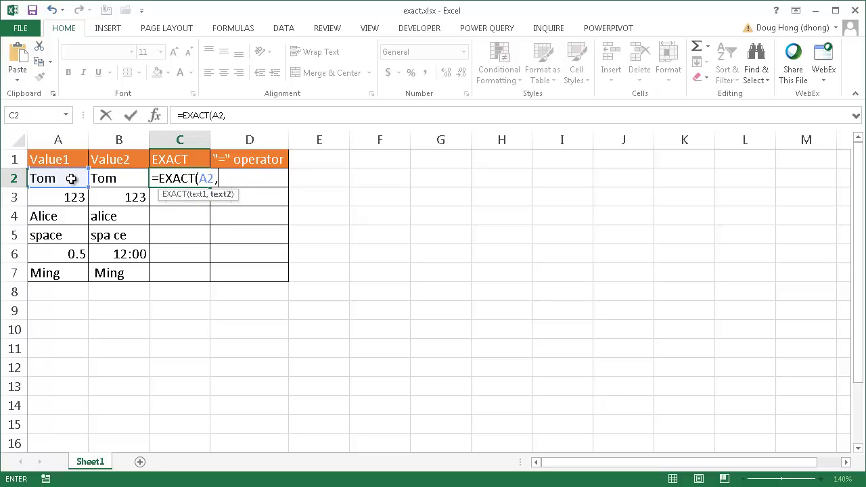
click(120, 179)
key(Return)
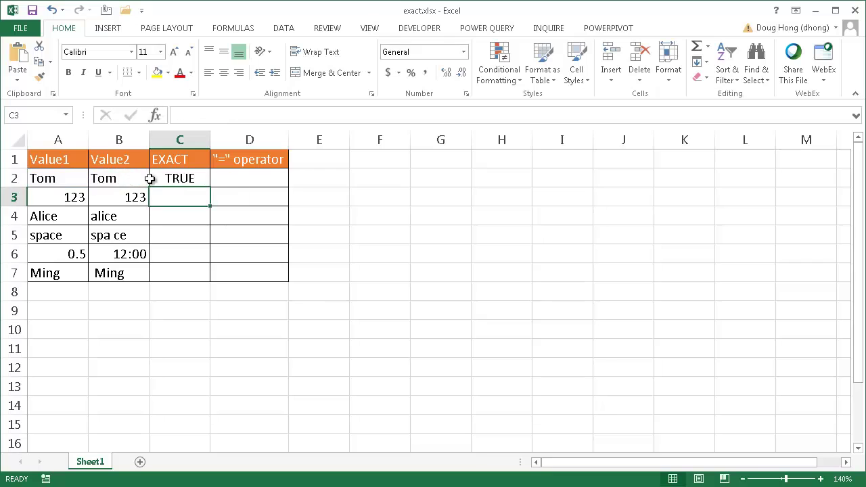
click(173, 179)
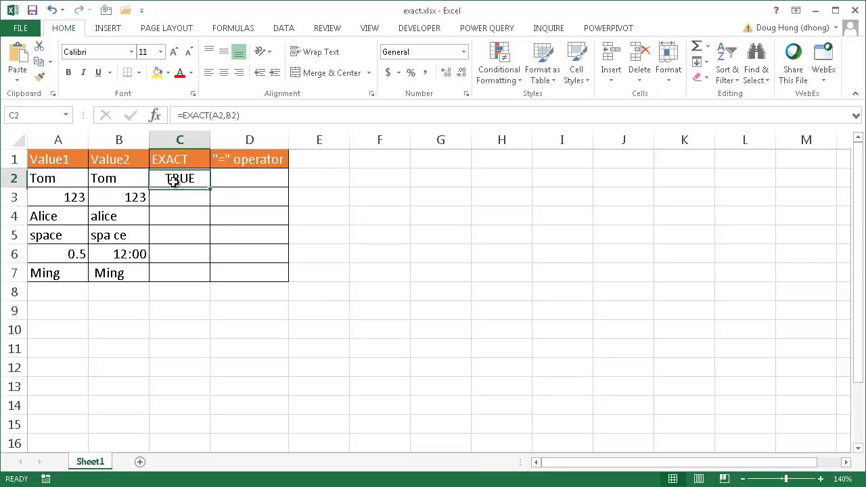
Fill the EXACT formula down to C7 and check the row 3 values
double_click(211, 186)
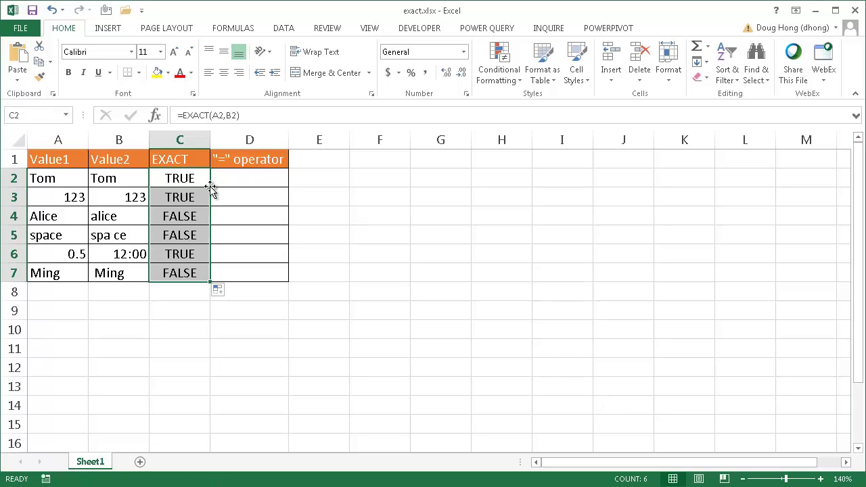
click(181, 198)
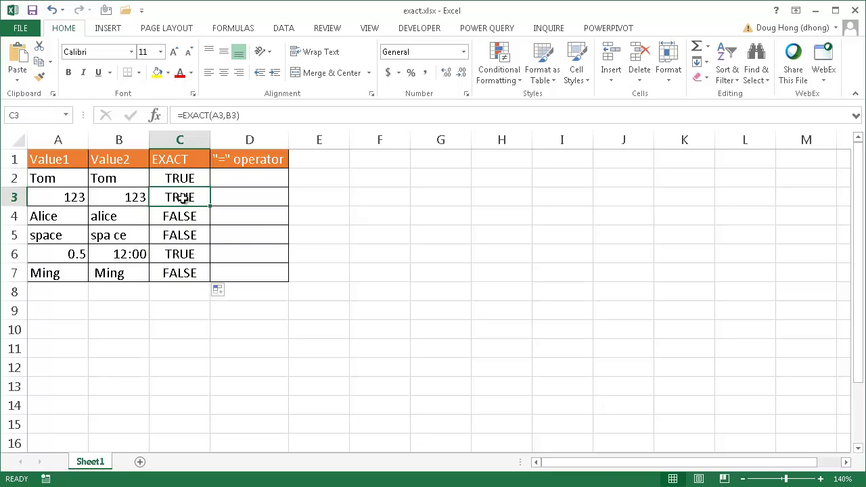
click(71, 196)
click(118, 197)
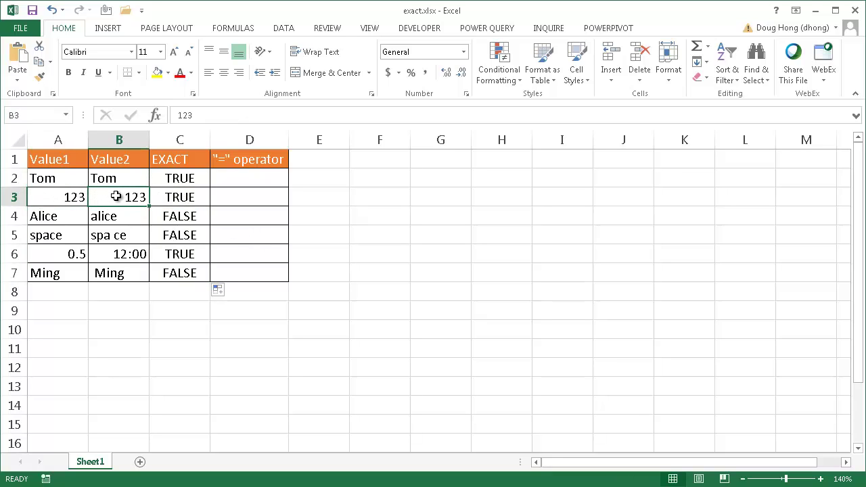
Inspect rows 4–6: Alice vs alice, the 'spa ce' text, and 0.5 vs 12:00:00 PM
click(120, 217)
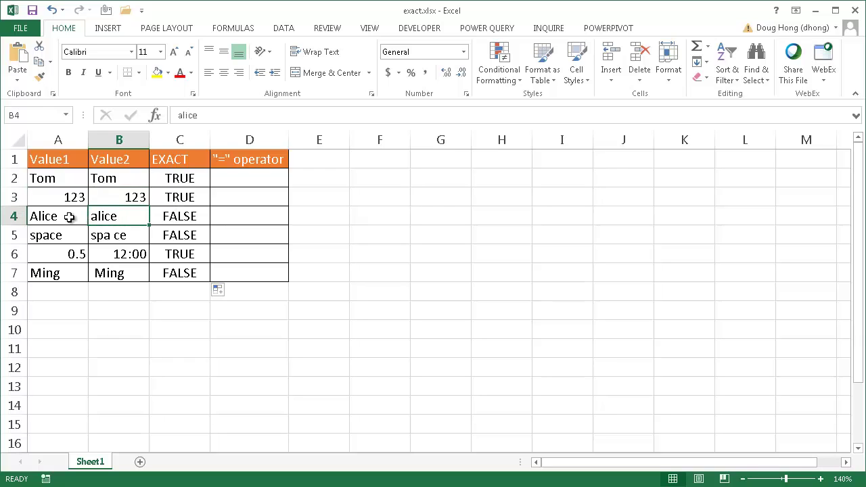
click(71, 217)
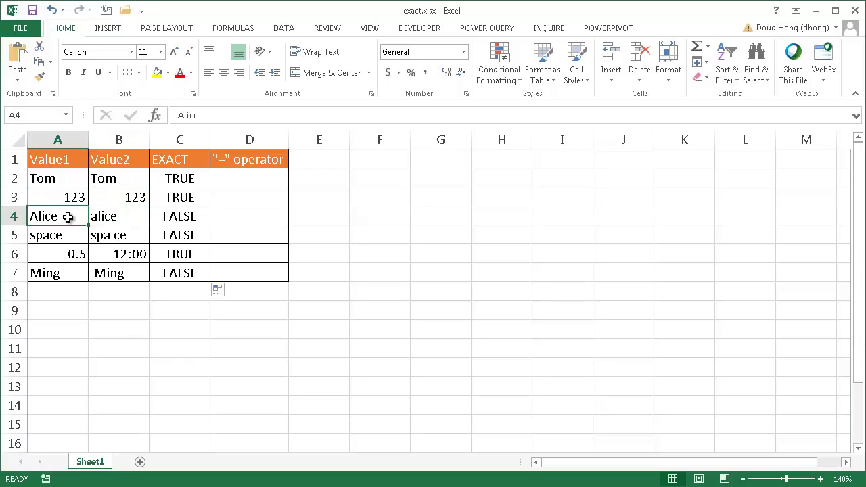
click(106, 218)
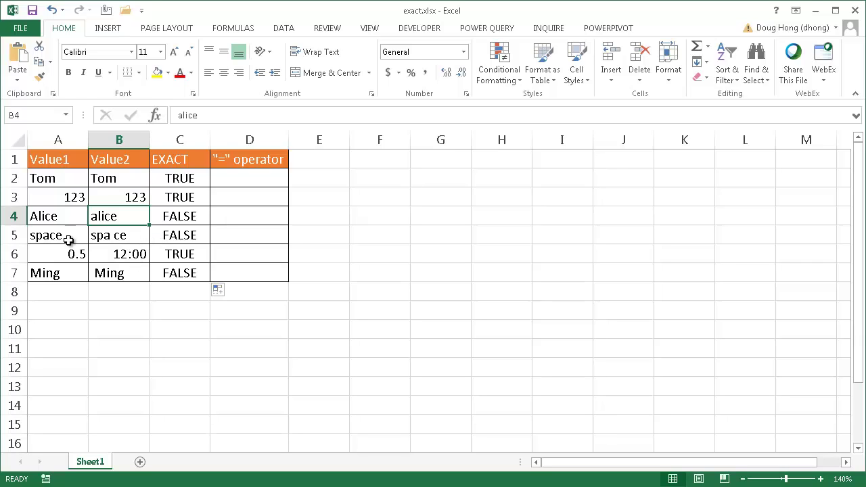
click(117, 236)
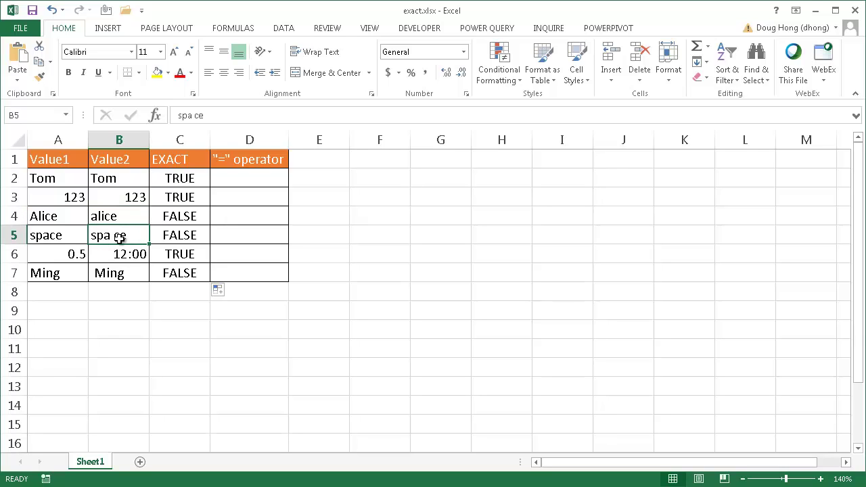
click(73, 253)
click(102, 253)
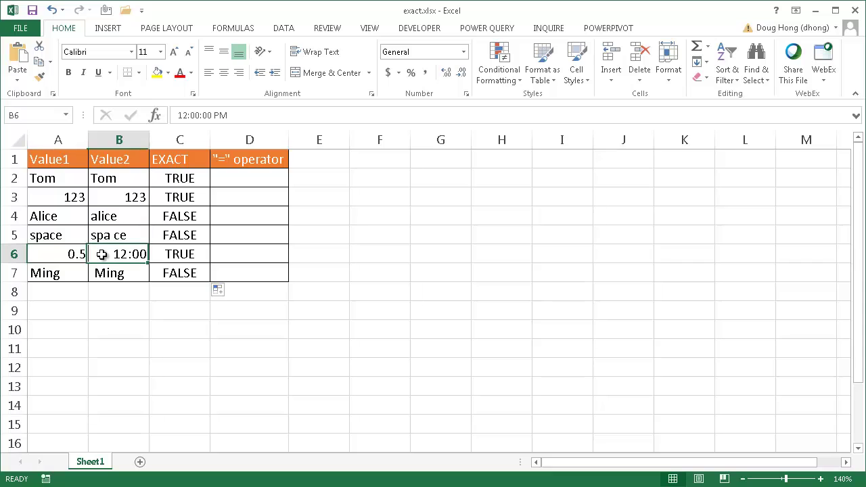
click(64, 252)
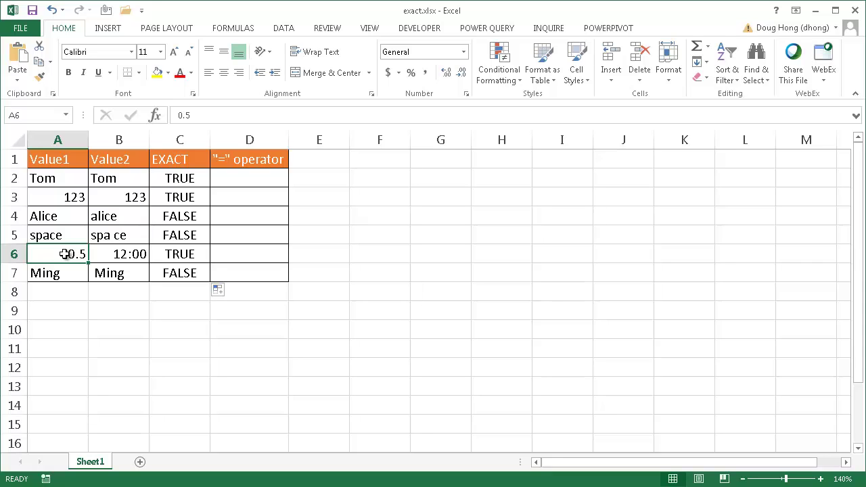
click(113, 254)
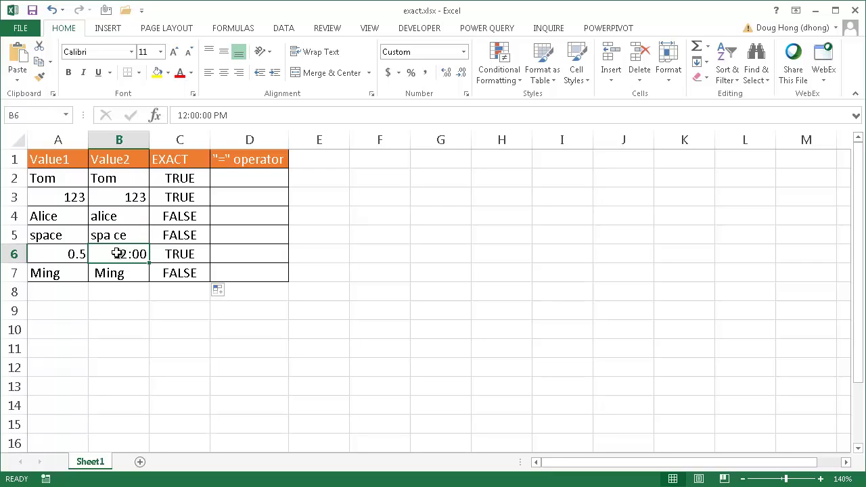
click(68, 254)
click(125, 254)
click(170, 253)
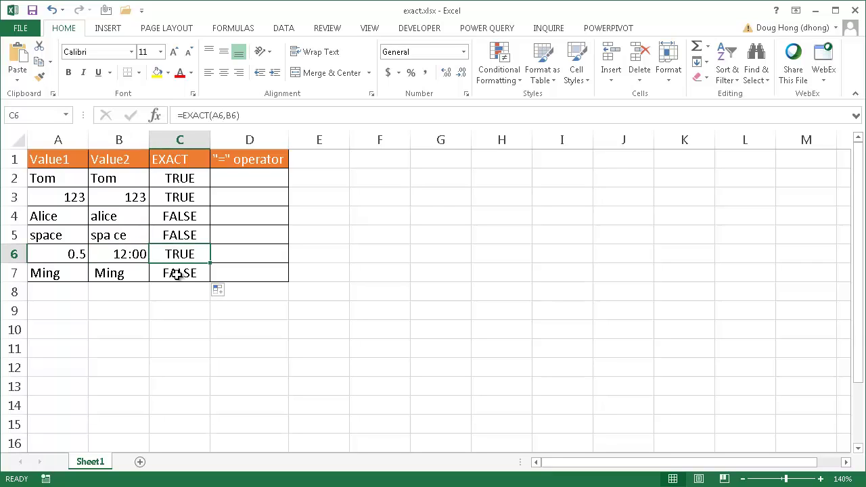
click(177, 274)
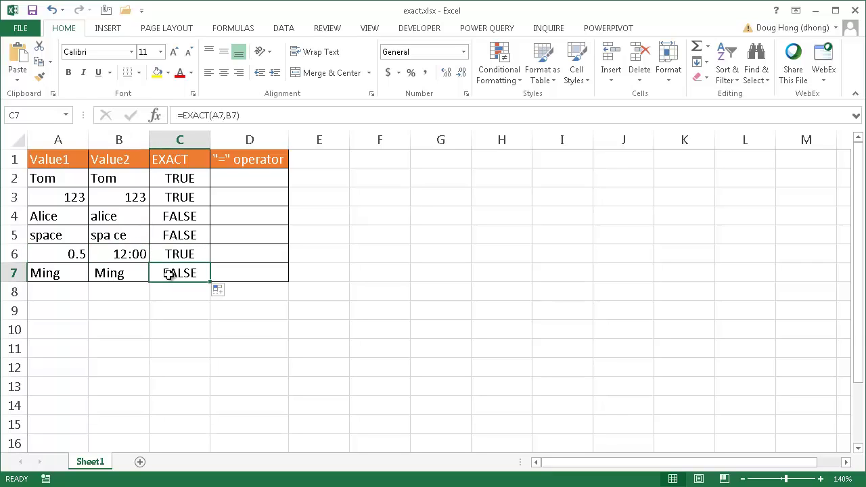
click(66, 273)
click(108, 274)
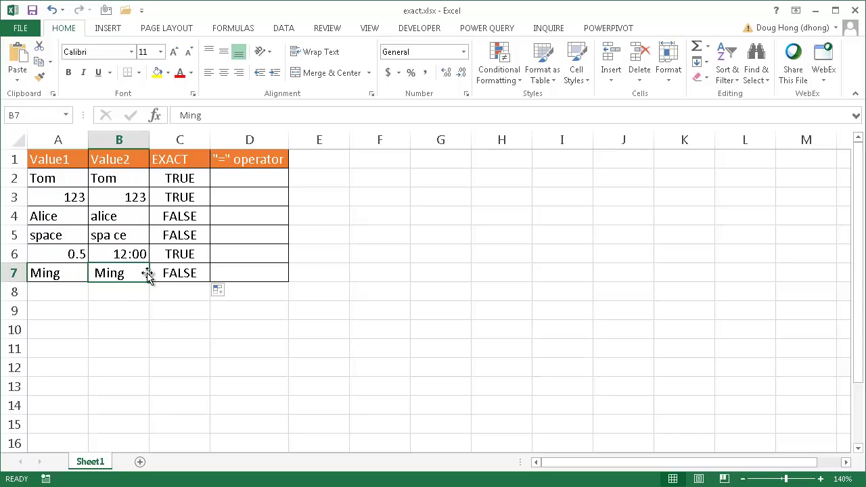
click(183, 273)
click(131, 275)
click(176, 115)
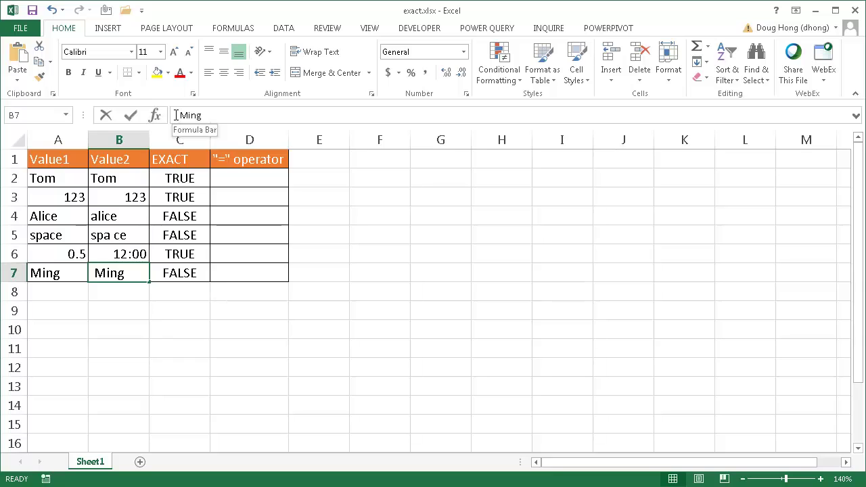
click(172, 115)
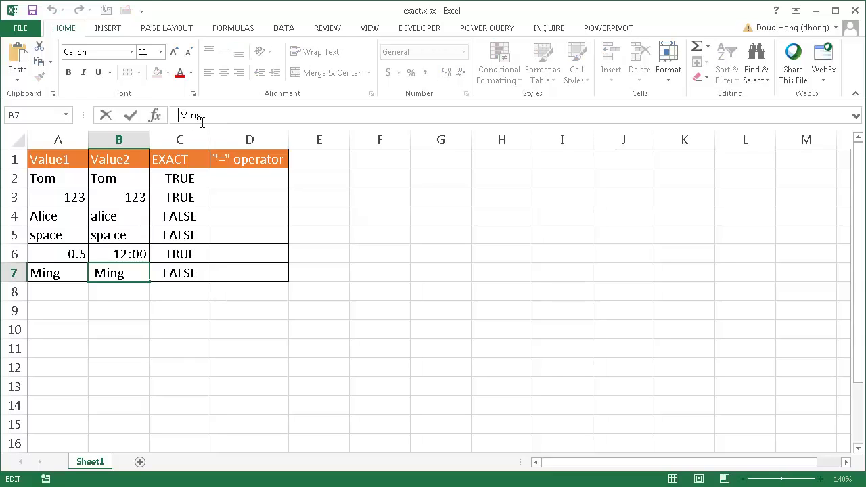
key(Delete)
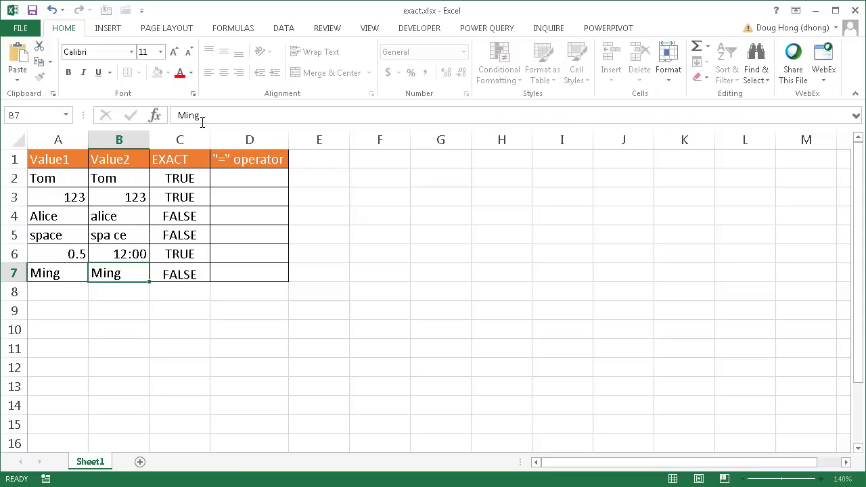
key(Return)
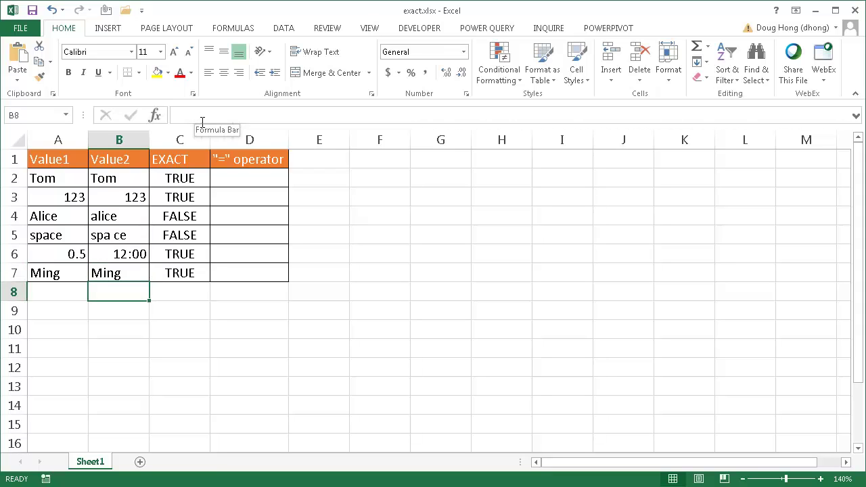
key(ctrl+z)
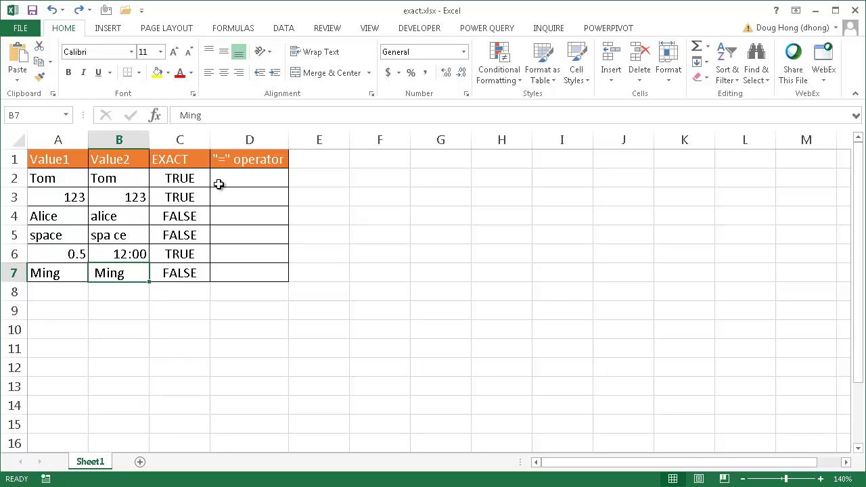
Enter the formula =A2=B2 in D2
click(251, 178)
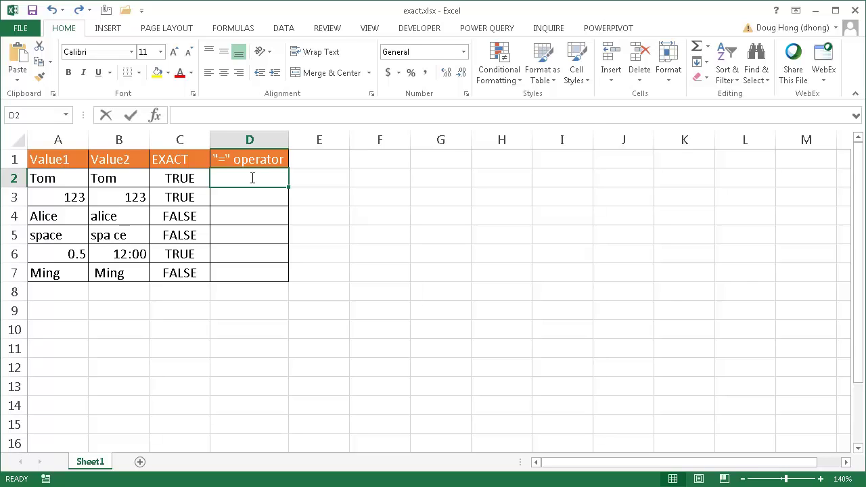
text(=)
click(52, 178)
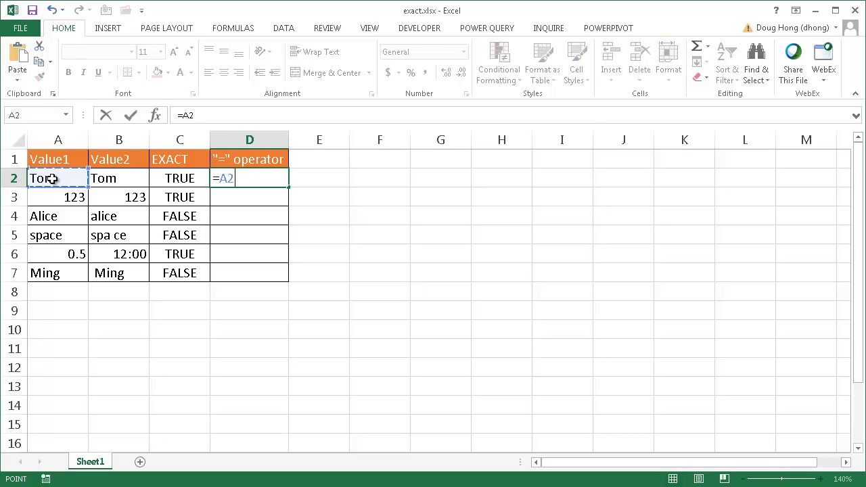
text(=)
click(110, 178)
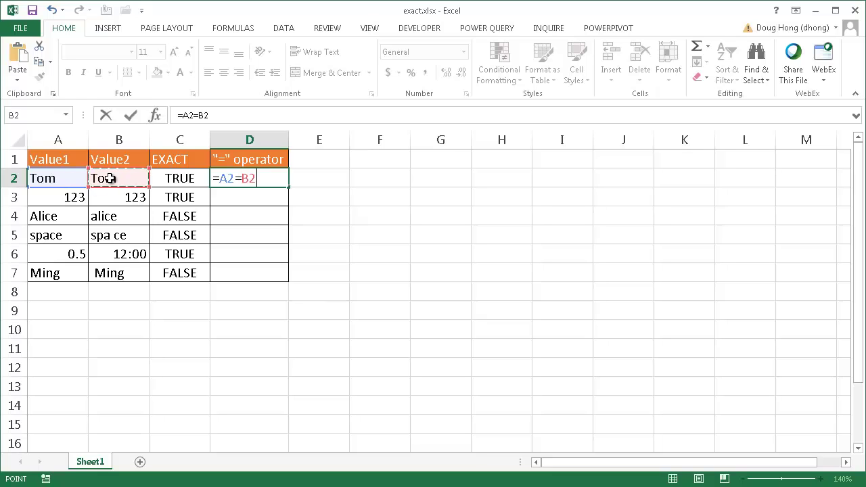
key(Return)
Fill the D2 comparison formula down through D7
click(259, 183)
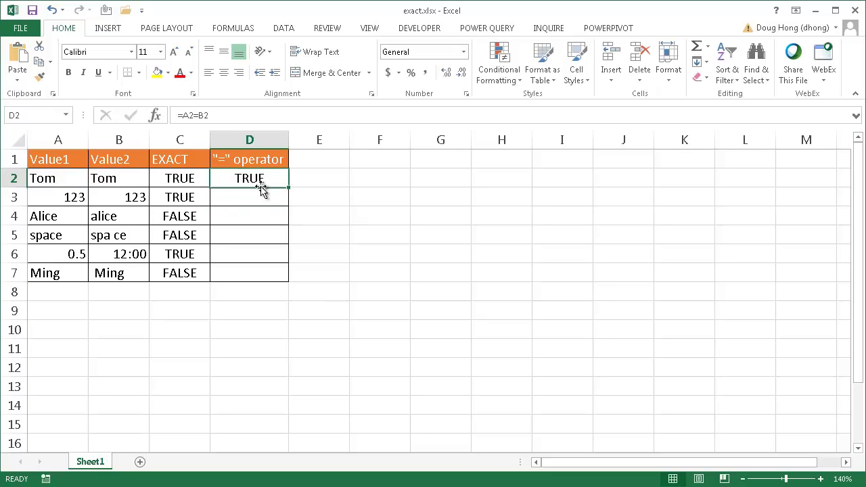
double_click(287, 188)
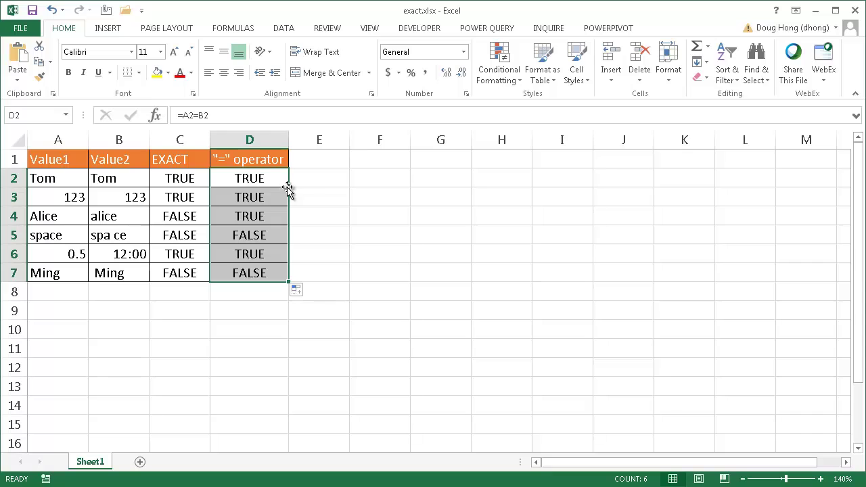
click(276, 197)
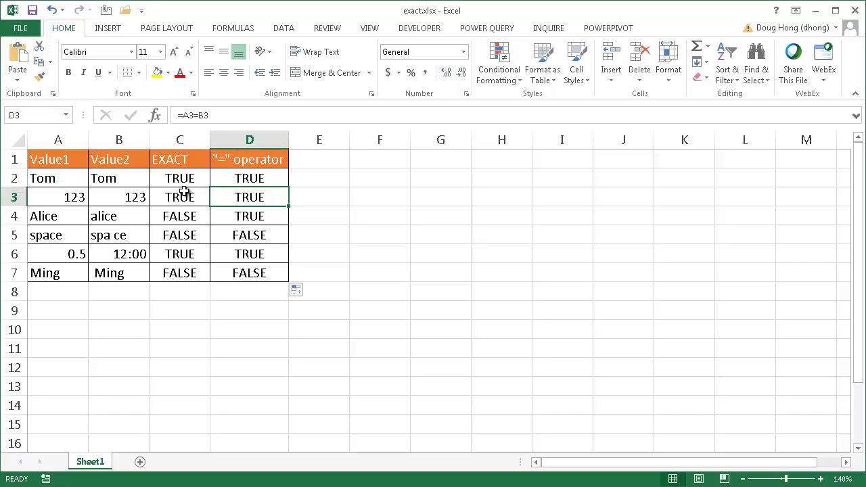
click(284, 215)
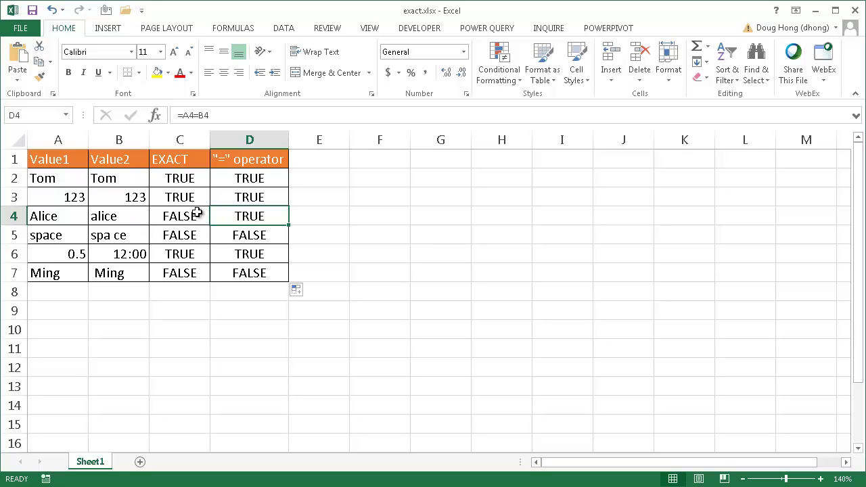
click(252, 237)
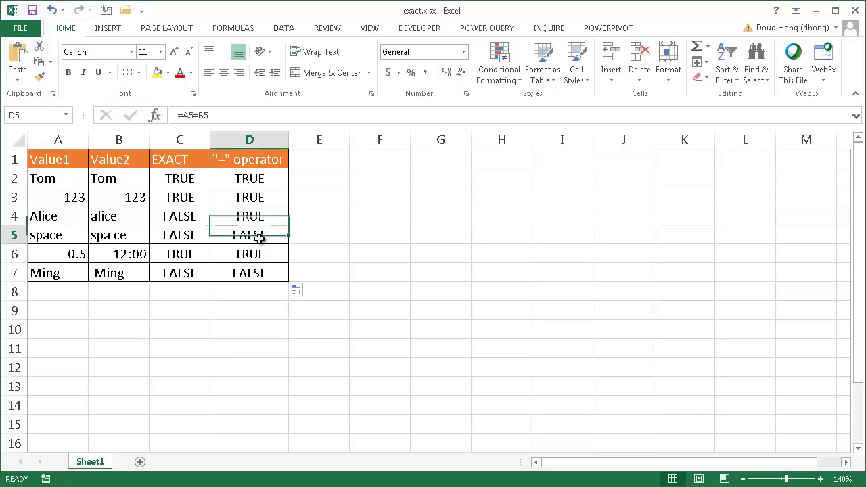
click(260, 254)
click(262, 273)
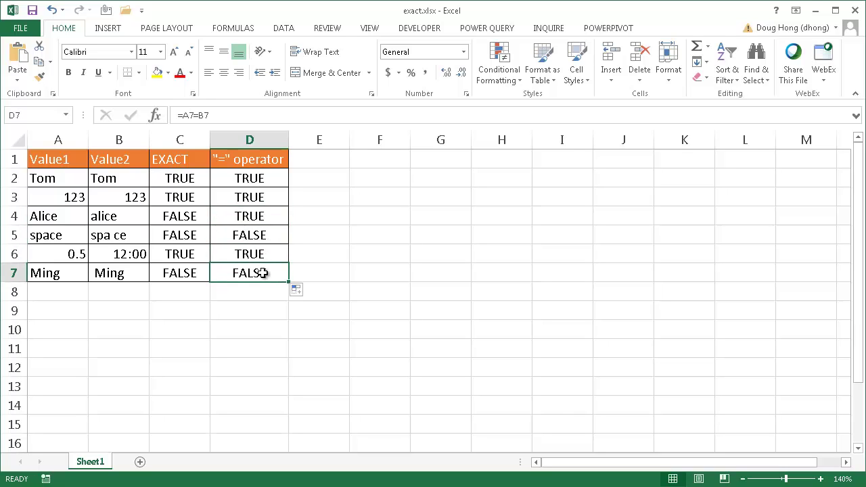